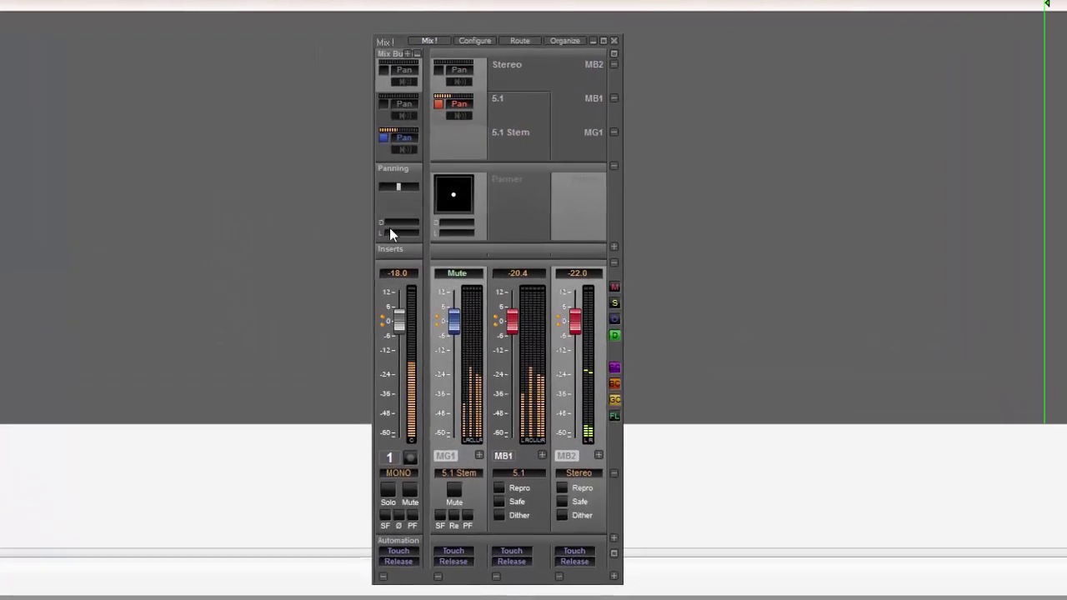
Step: Change the MONO strip's panner type to Surround Panner and pan the source to the front-left corner
left_click_drag(400, 184, 389, 185)
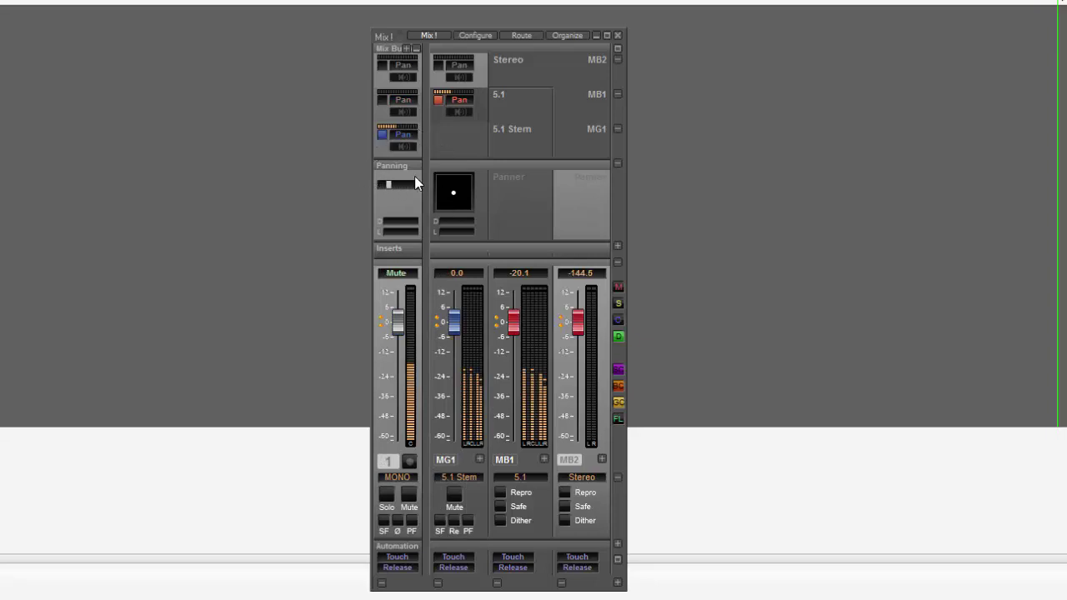
double_click(389, 185)
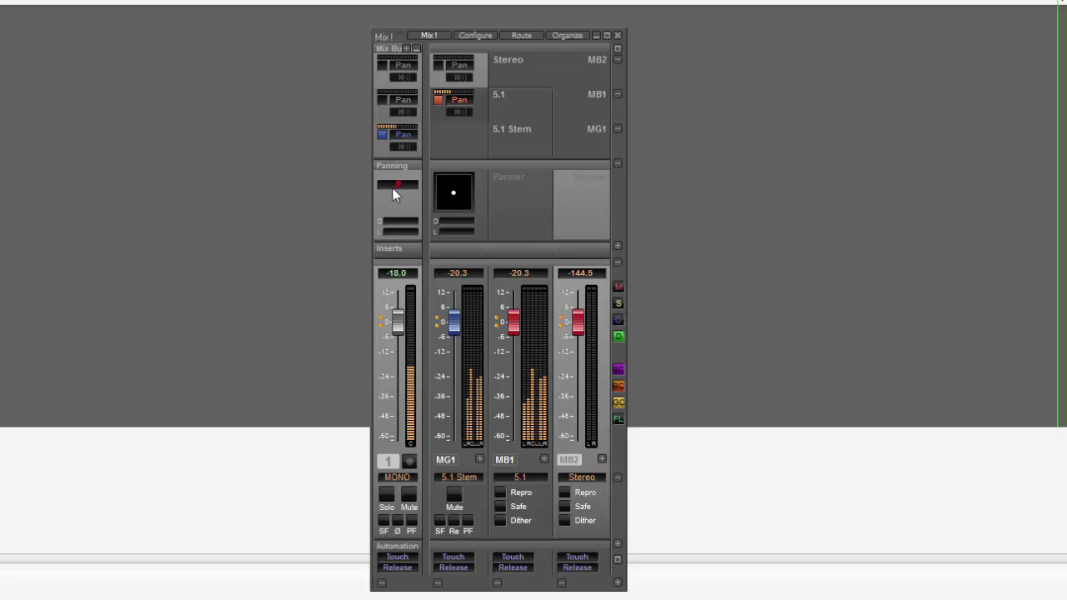
right_click(395, 192)
mouse_move(404, 211)
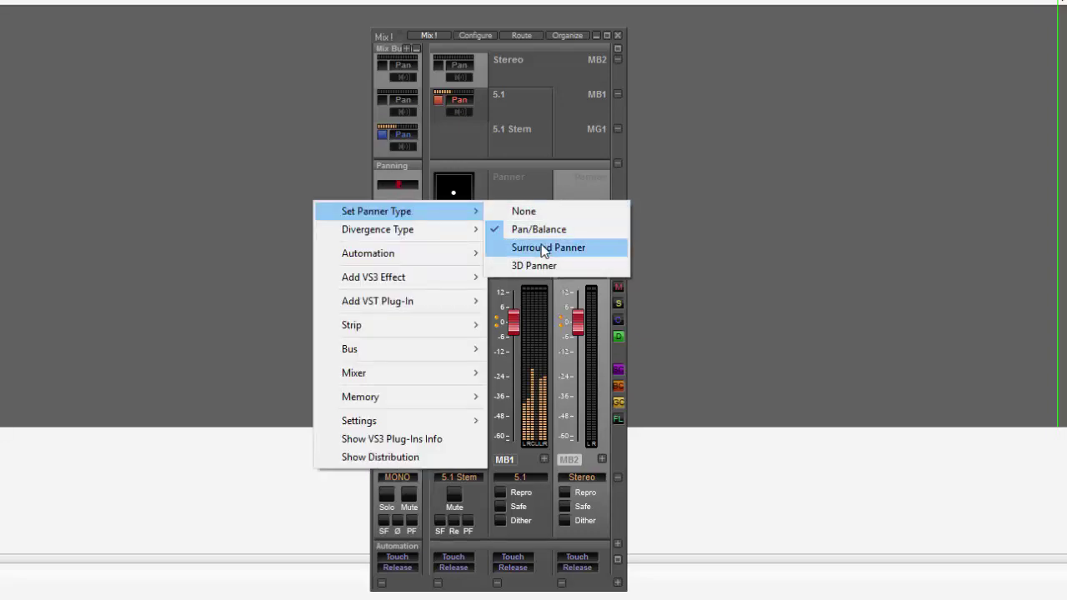
left_click(545, 245)
left_click_drag(380, 210, 399, 179)
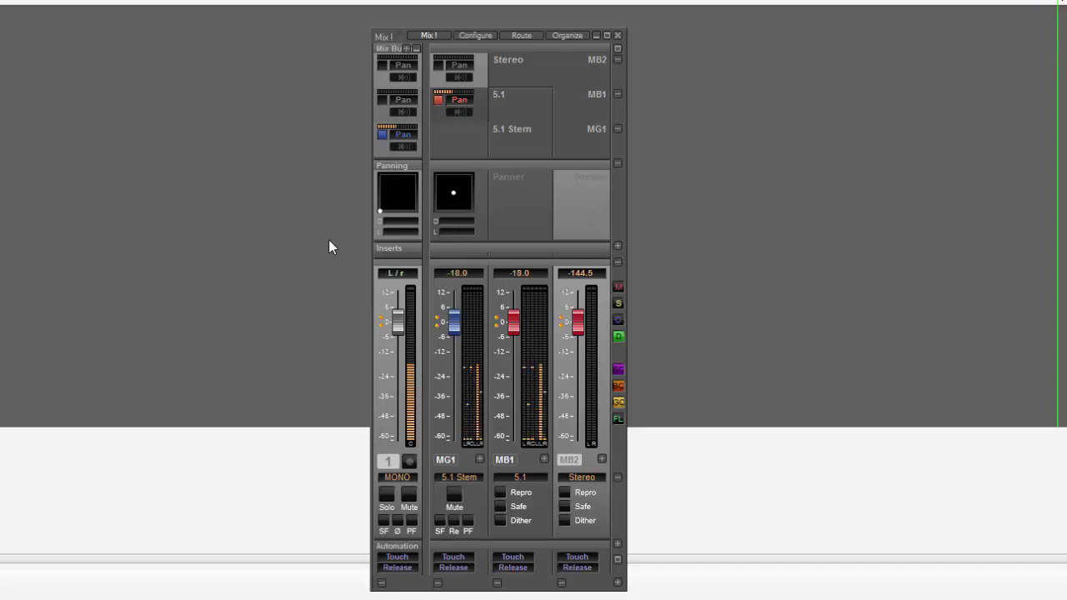
left_click_drag(399, 177, 339, 165)
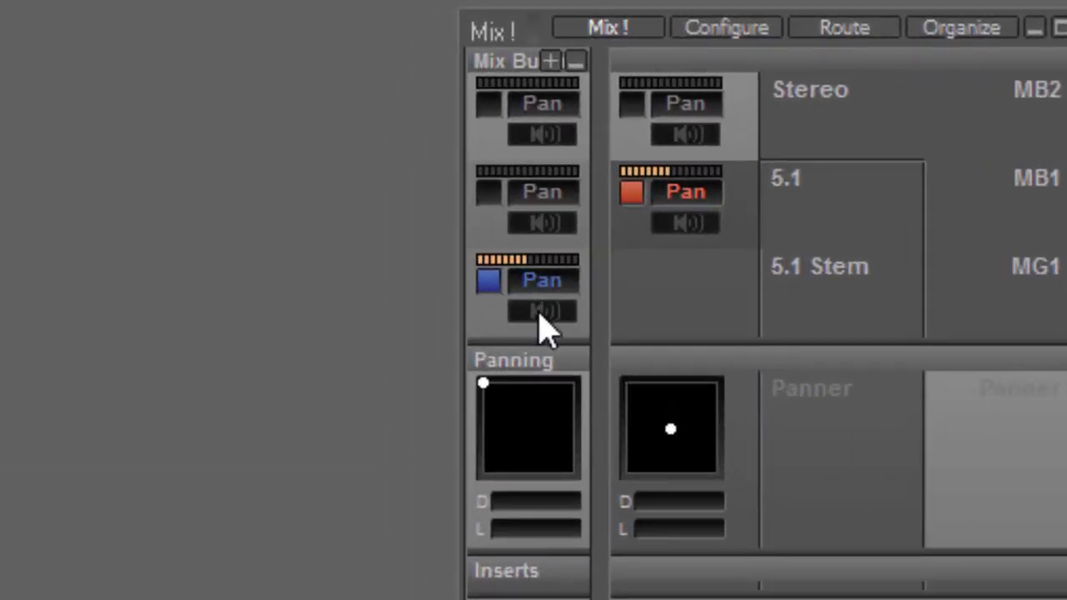
Step: Mute the C channel in the Bus Trim of the MONO strip's send to the 5.1 Stem
left_click(543, 322)
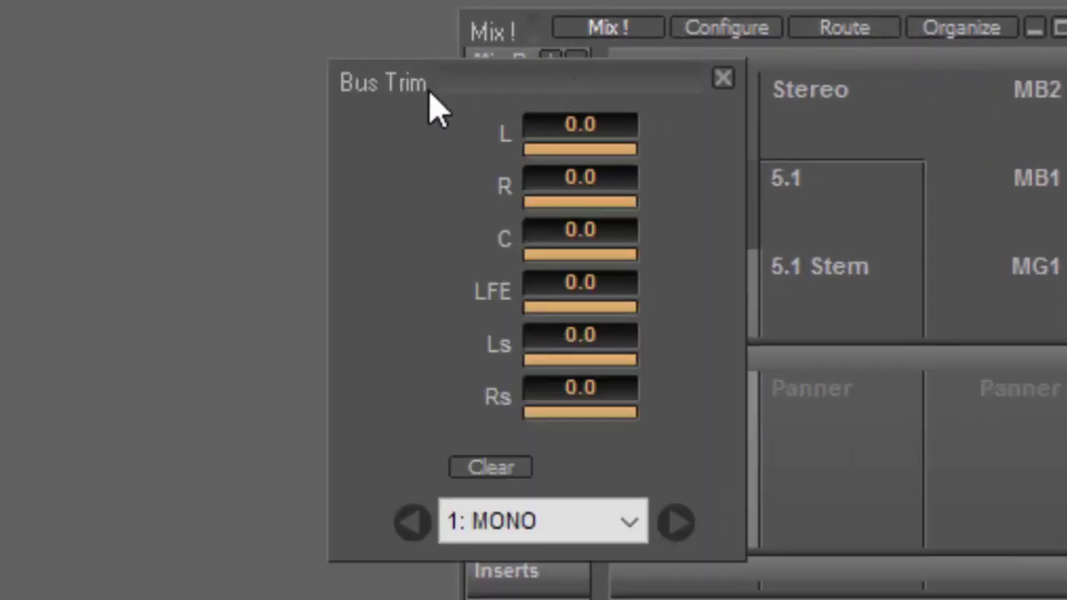
left_click_drag(545, 67, 111, 74)
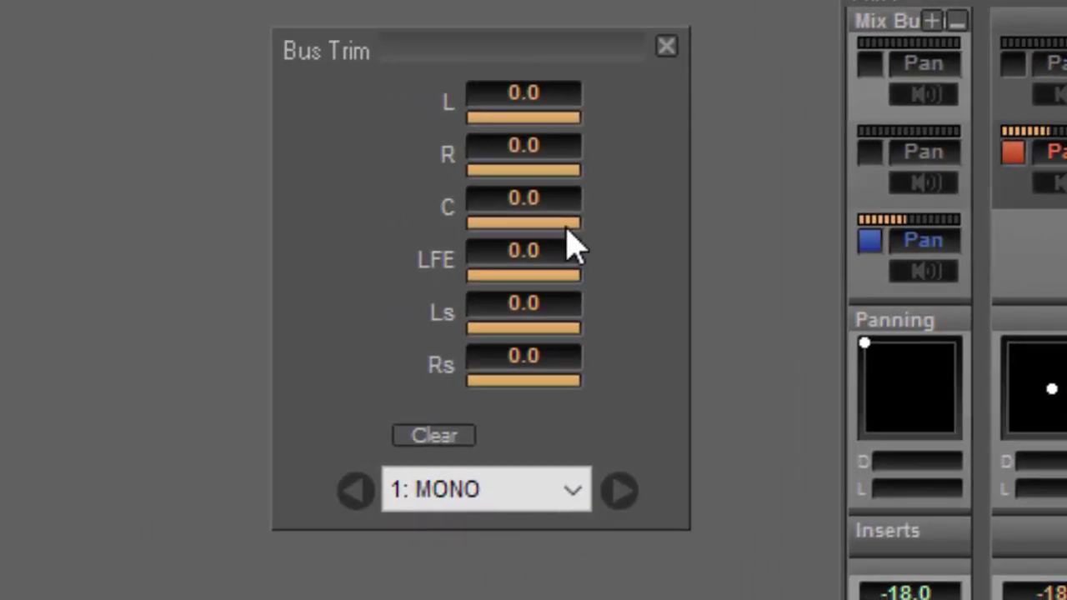
left_click_drag(567, 227, 632, 378)
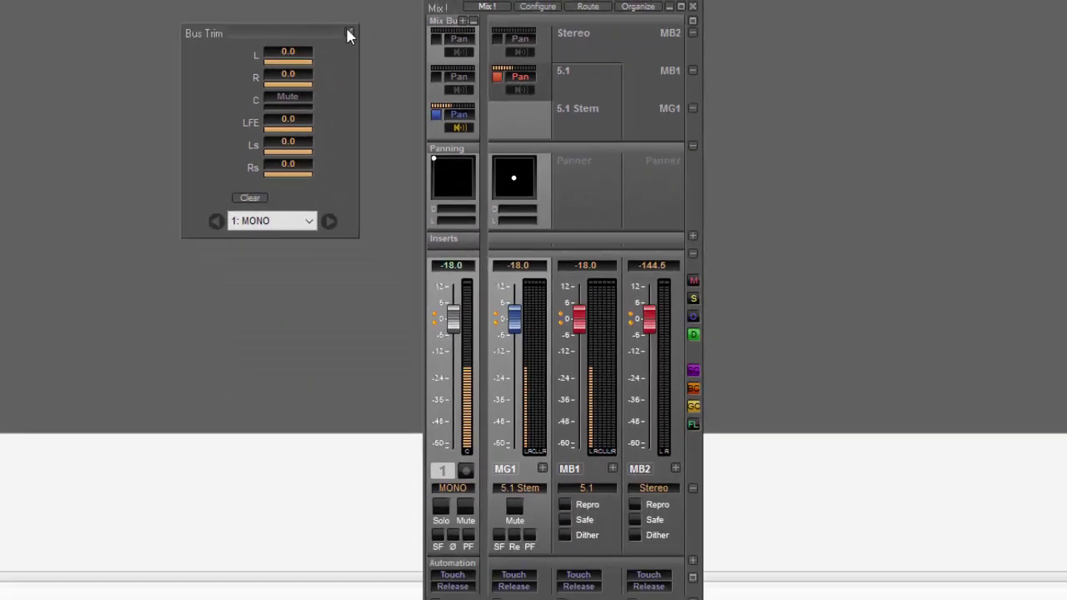
left_click(338, 35)
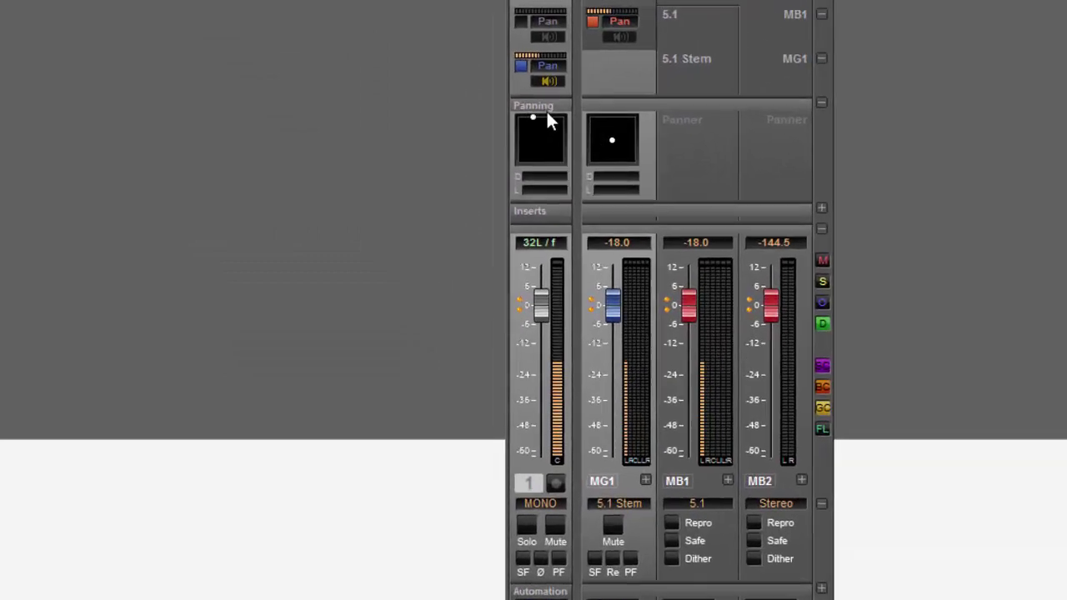
Step: Try moving the MONO source along the front, including in the full panning control, and return it to front left
mouse_move(547, 116)
left_mouse_down()
mouse_move(533, 116)
mouse_move(586, 121)
mouse_move(545, 118)
left_mouse_up()
left_click_drag(824, 17, 776, 12)
right_click(827, 68)
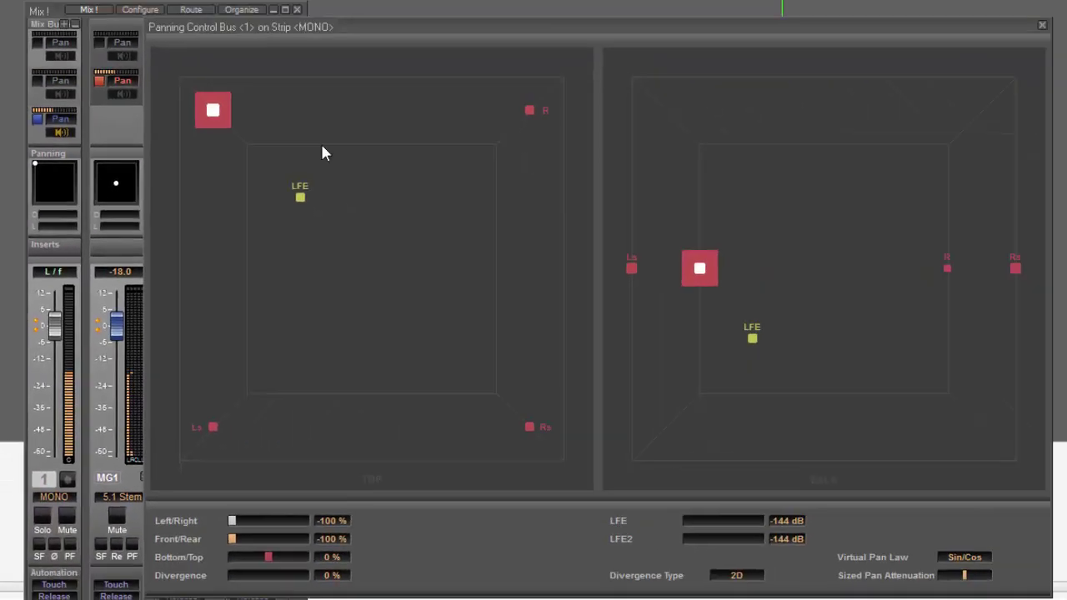
left_click_drag(250, 122, 222, 59)
left_click(90, 131)
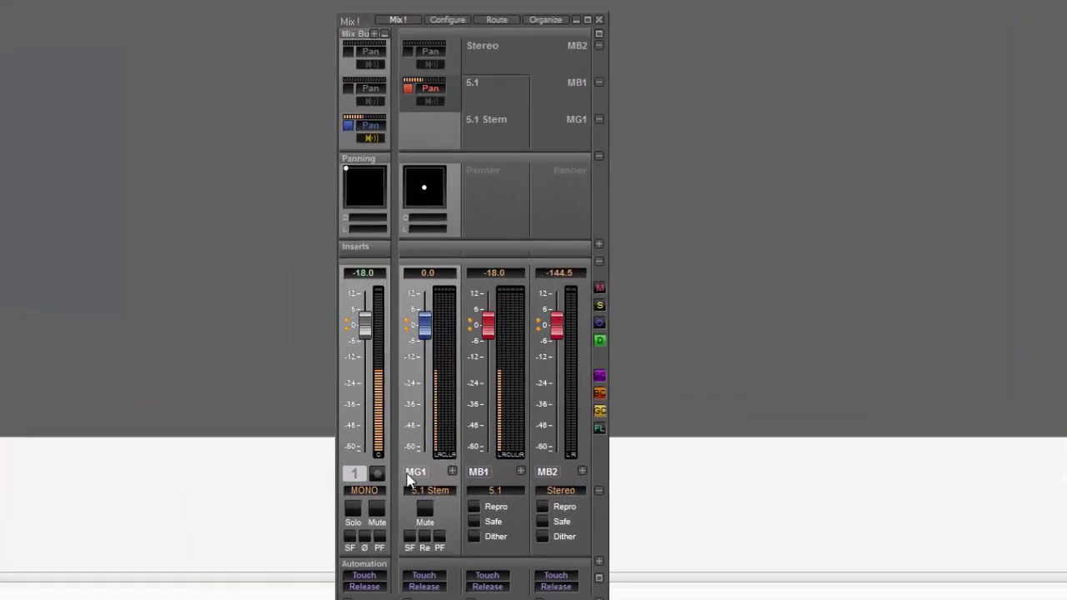
Step: Rename the MG1 strip to FX Stem and the MB1 strip to 5.1 Master
left_click(408, 474)
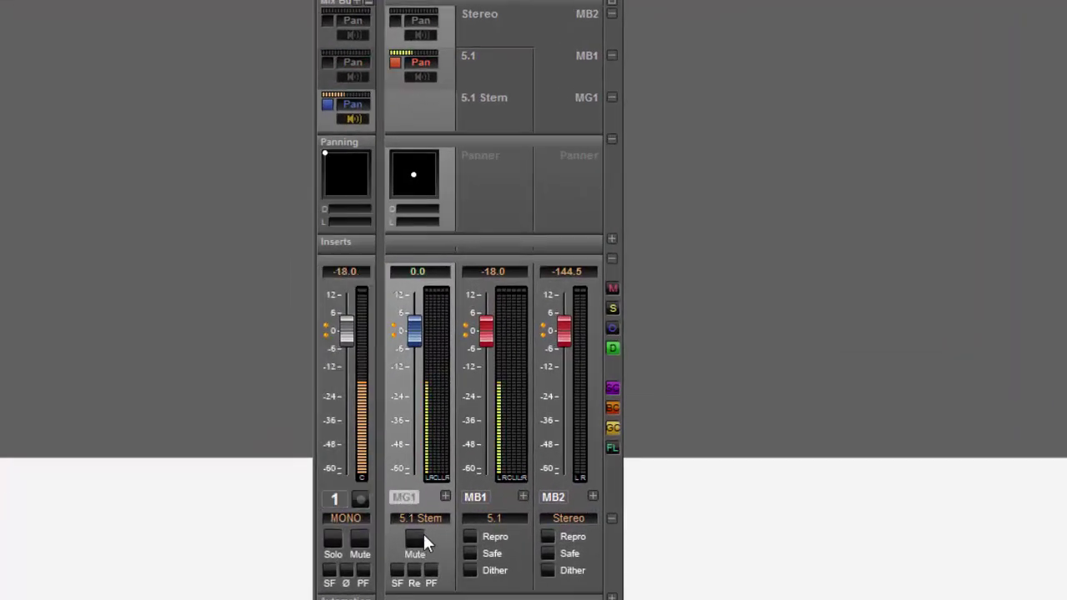
double_click(425, 517)
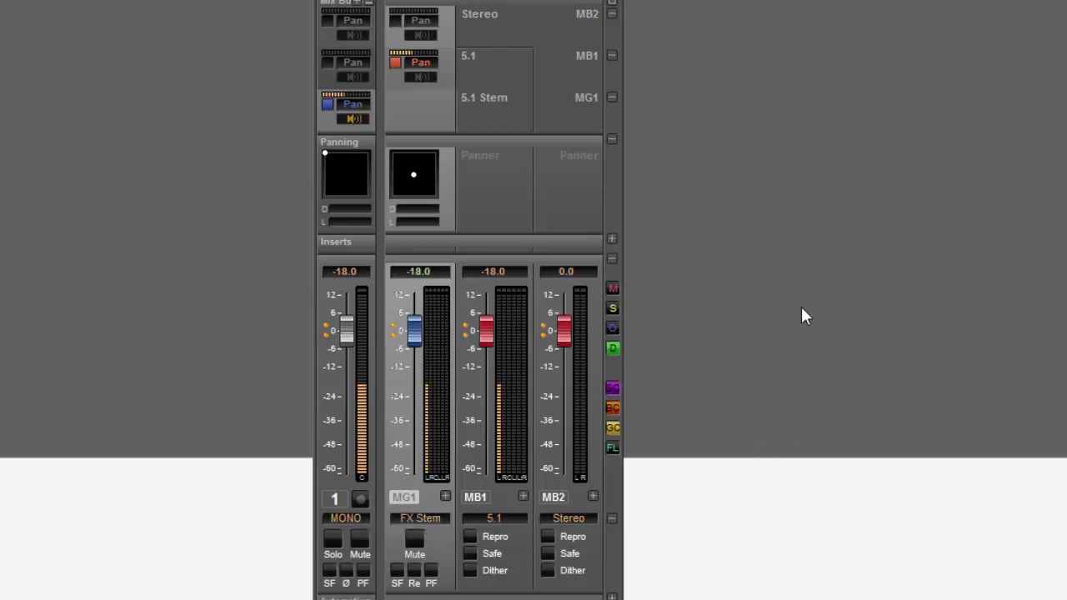
left_click(476, 498)
double_click(506, 517)
type("5.1 Master")
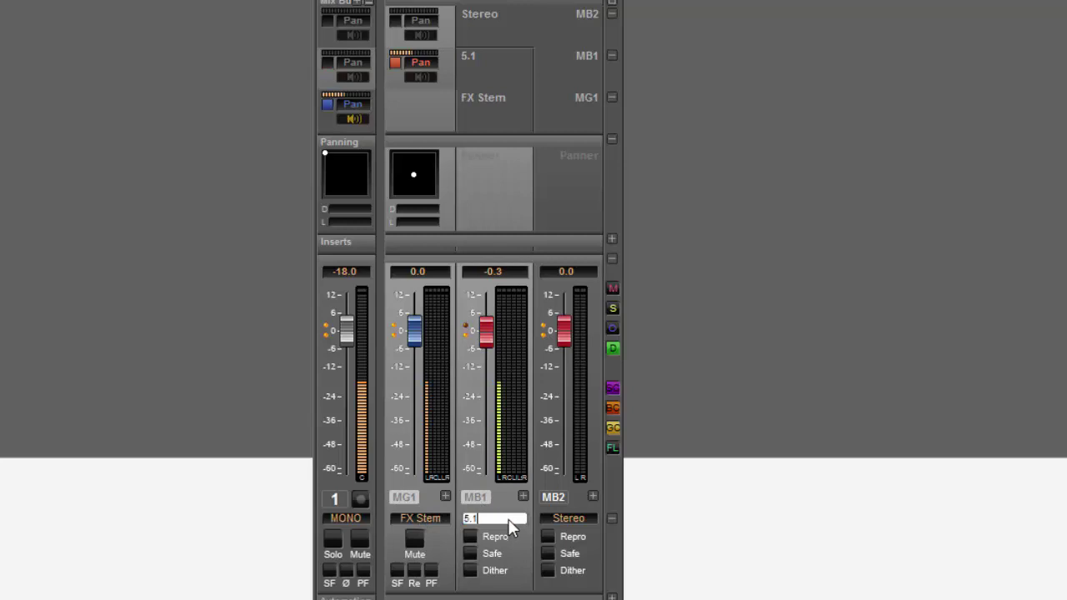
key("Return")
Step: Try a Left/Right offset and an LFE send on the FX Stem panner, and bring the LFE back to minimum
double_click(421, 183)
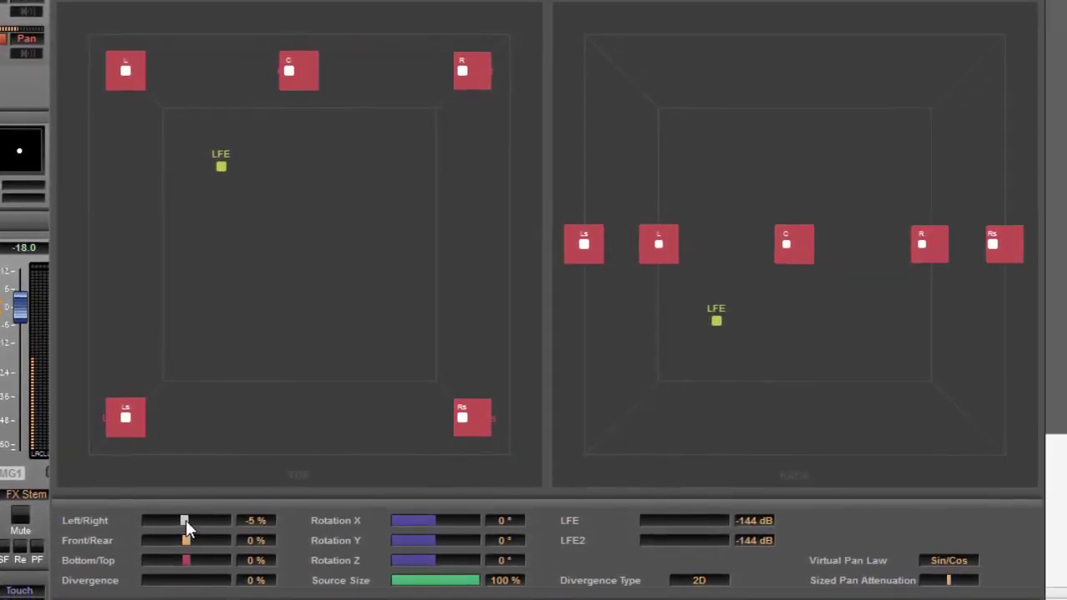
double_click(318, 528)
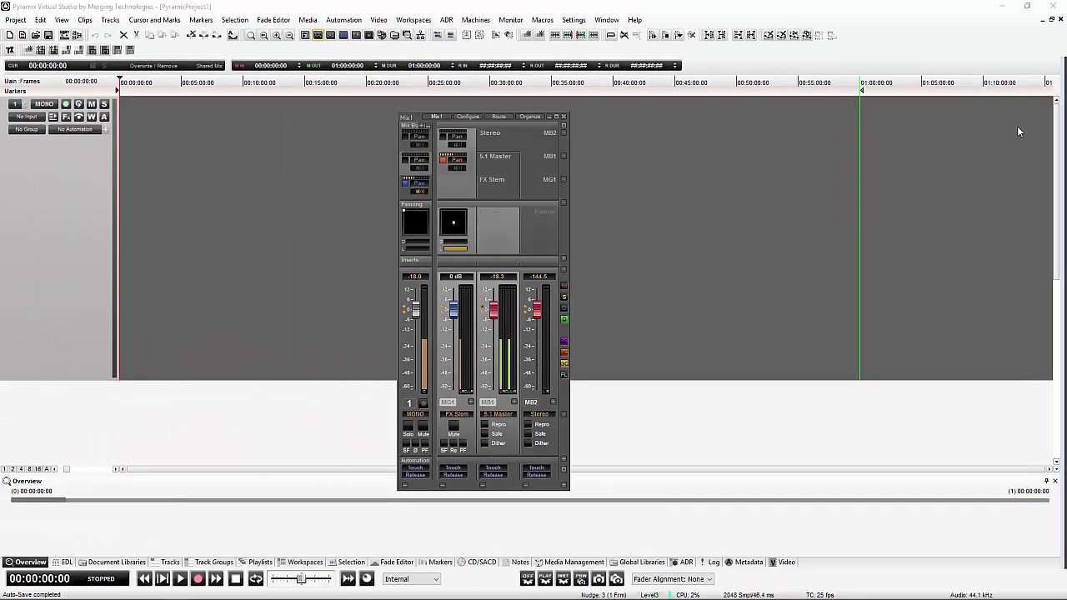
left_click_drag(464, 249, 425, 253)
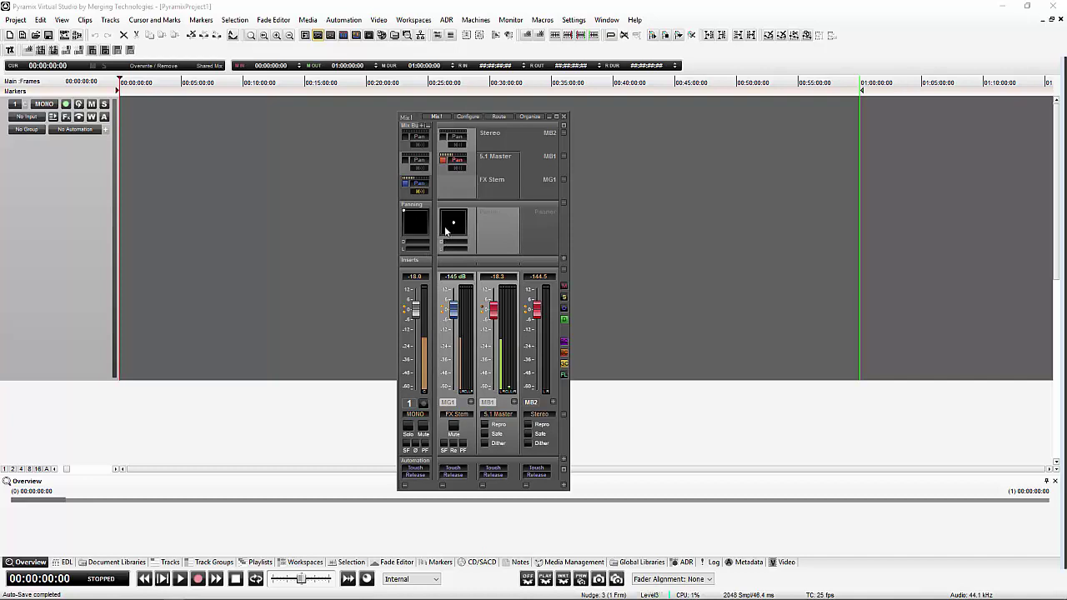
left_click(451, 224)
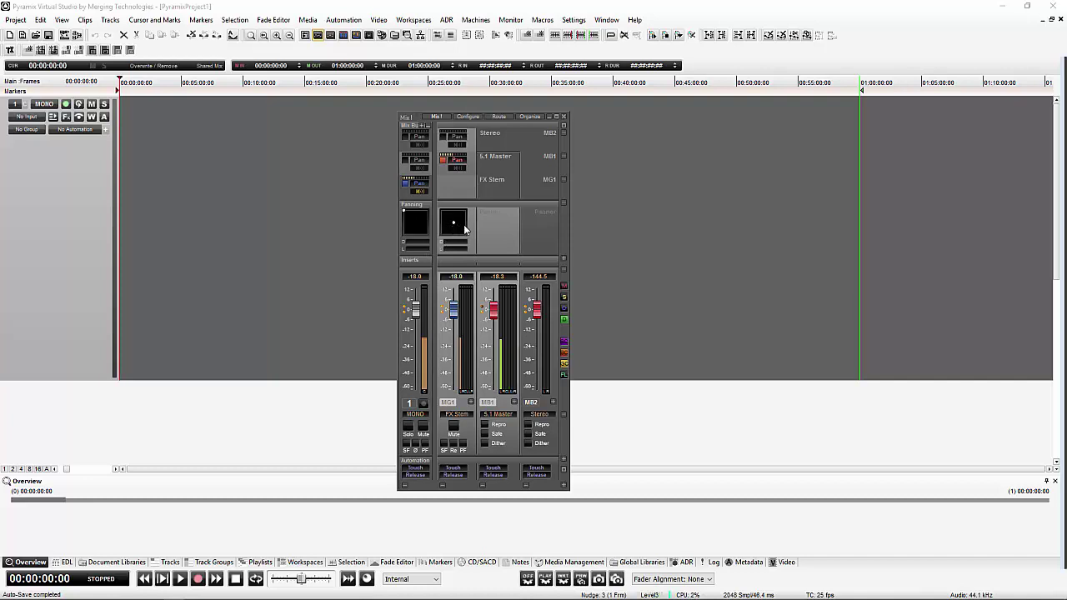
Step: Switch the FX Stem's send to 5.1 Master from Pan to Channel Router and view its channel routing matrix
left_click(455, 159)
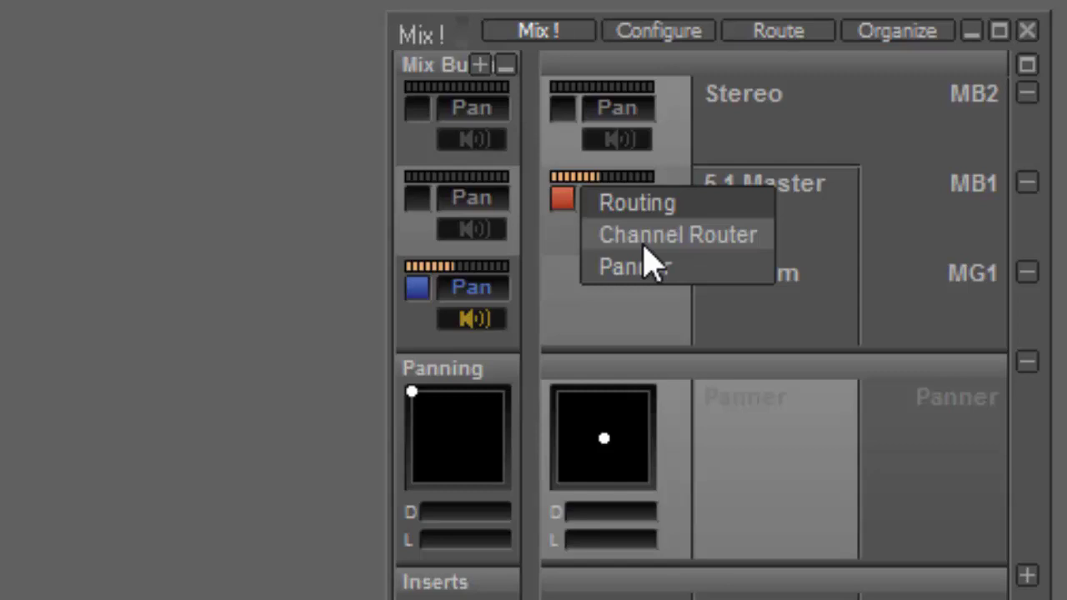
left_click(645, 250)
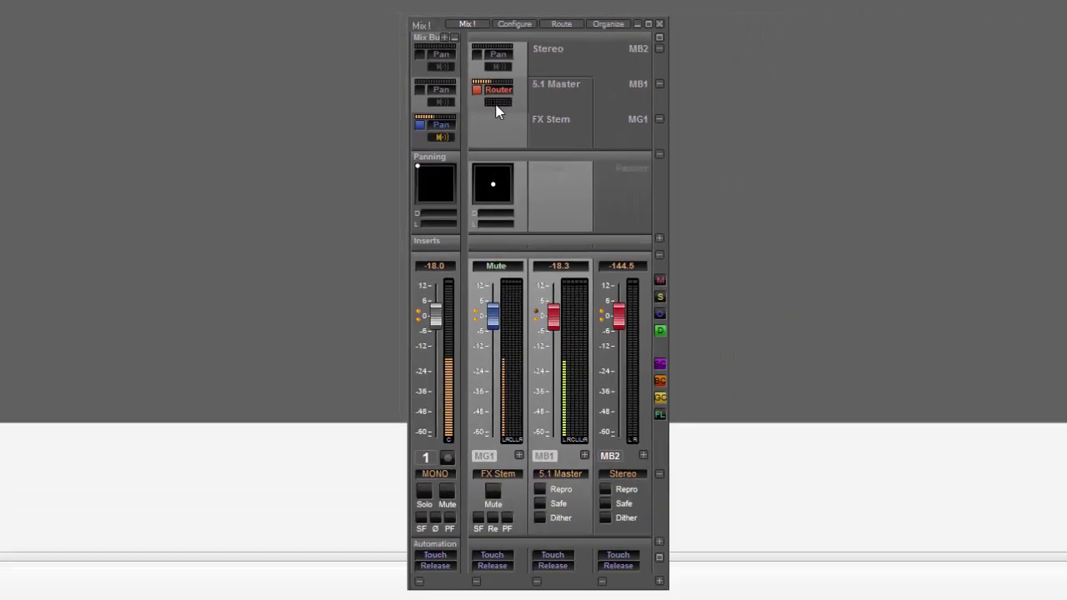
left_click(496, 105)
left_click_drag(489, 14, 1046, 84)
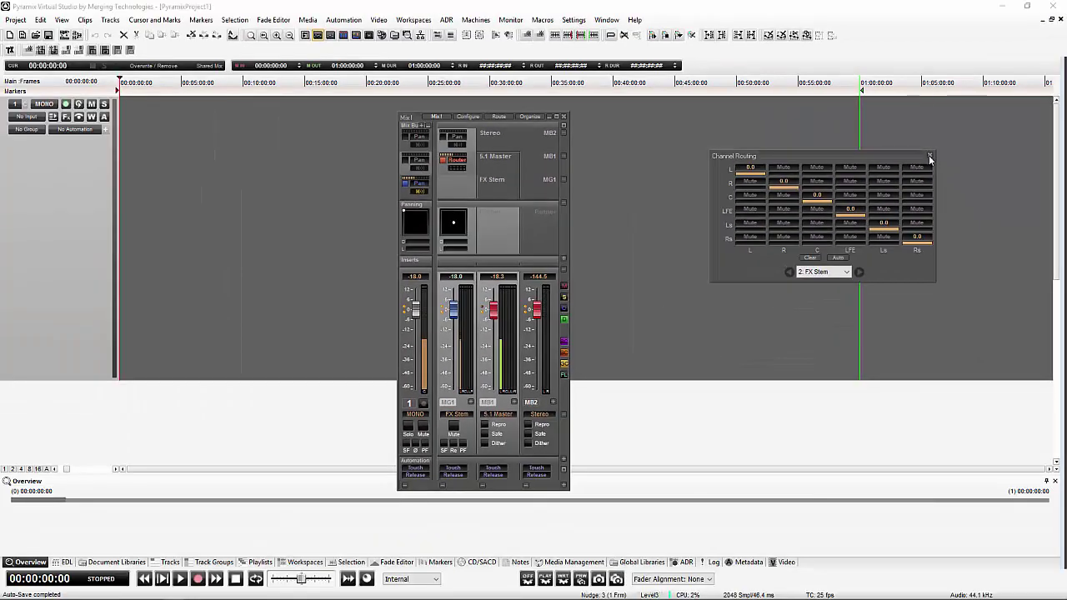
left_click(930, 157)
Step: Deselect the MB1 strip, select MB2 and enable the FX Stem's send to the Stereo bus
left_click(486, 401)
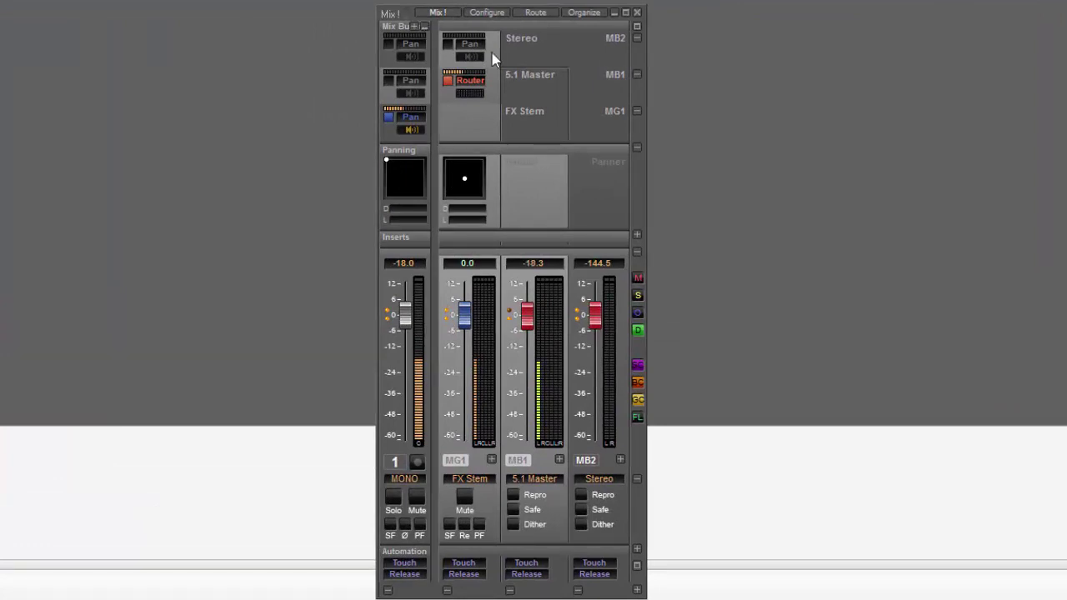
left_click(456, 44)
left_click(587, 460)
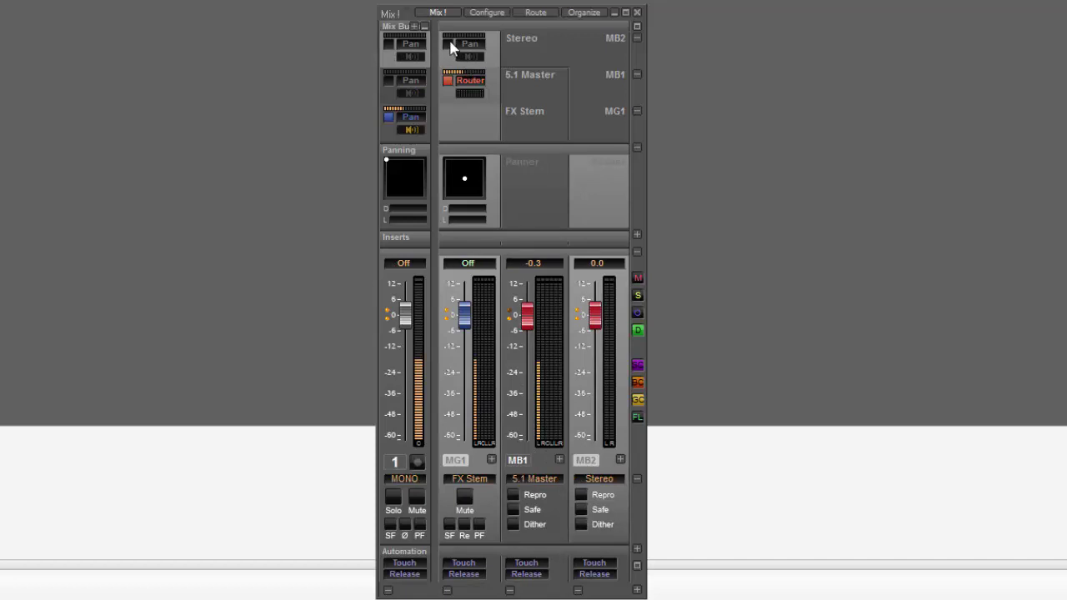
left_click(450, 46)
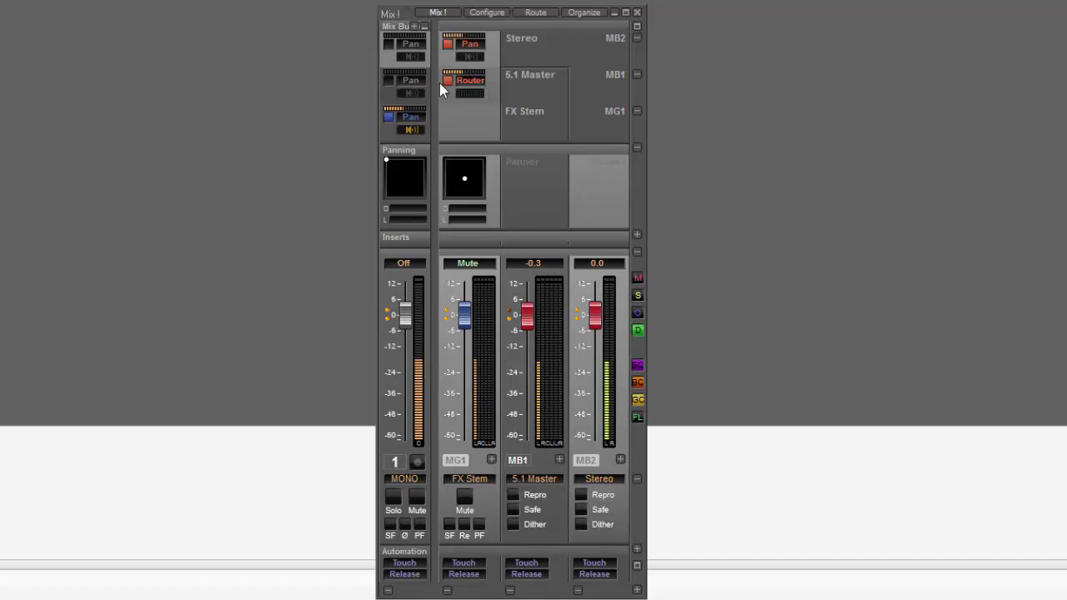
Step: Try offsetting the FX Stem panner's Left/Right and Front/Rear position and reset both to 0 %
double_click(464, 170)
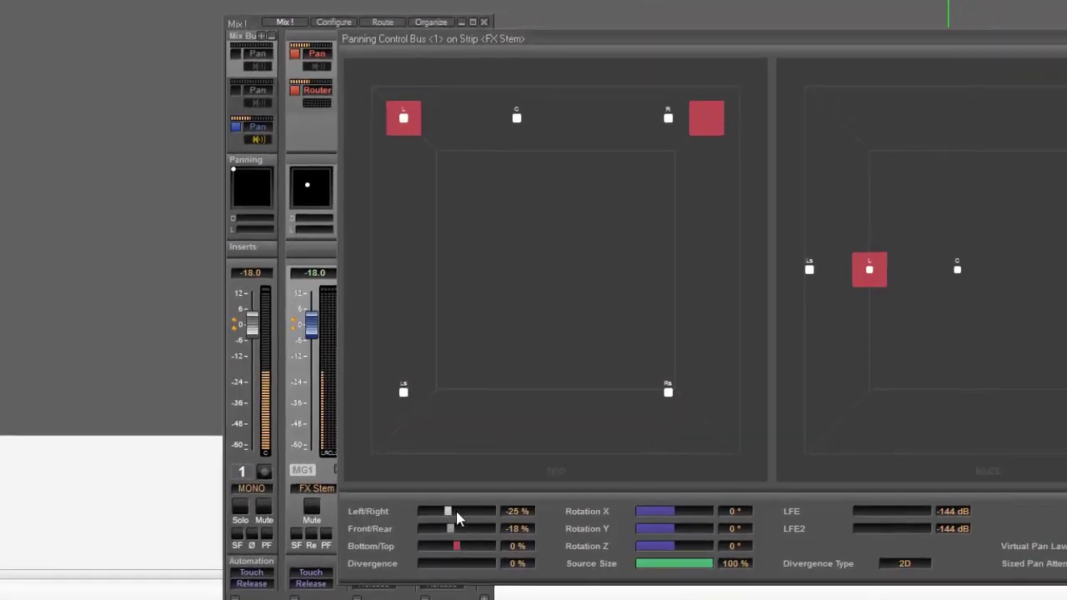
right_click(456, 511)
right_click(456, 530)
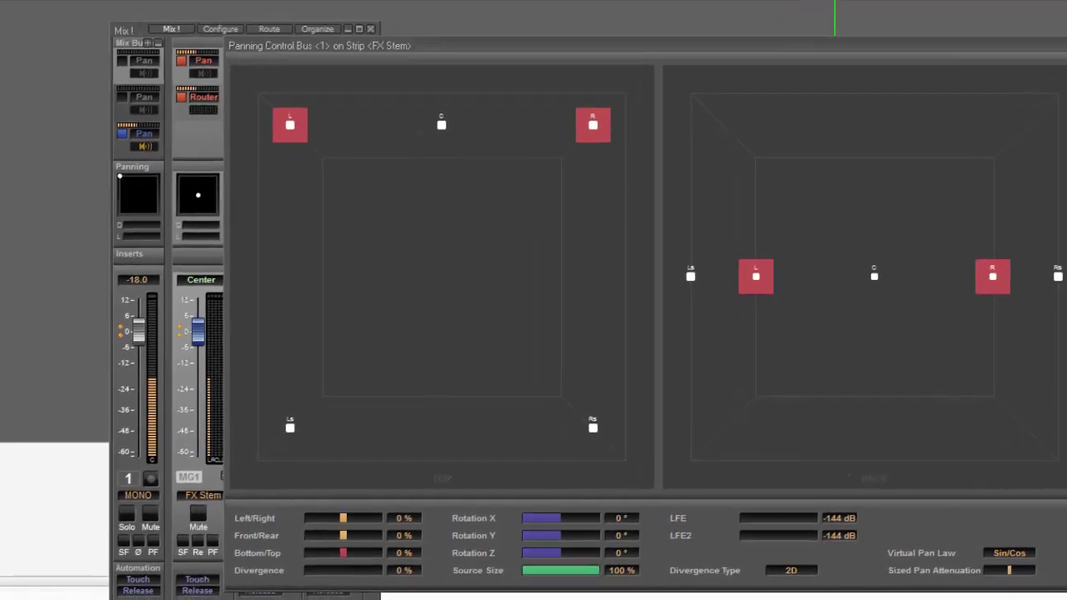
left_click(1022, 47)
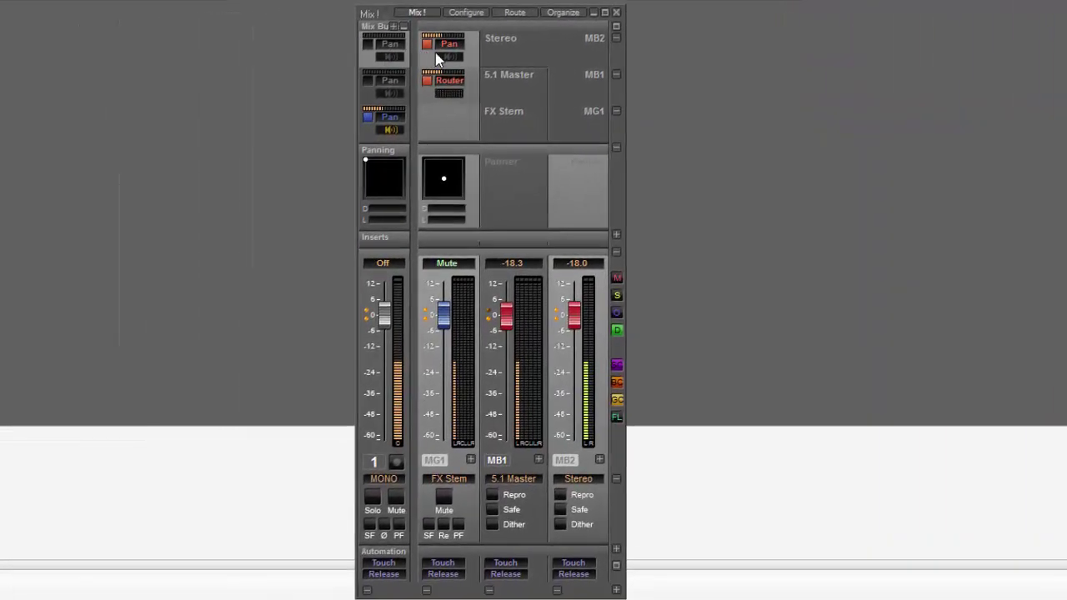
Step: Switch the FX Stem's Stereo send to Channel Router and route C to both L and R at -3.0 dB
left_click(460, 52)
left_click(460, 62)
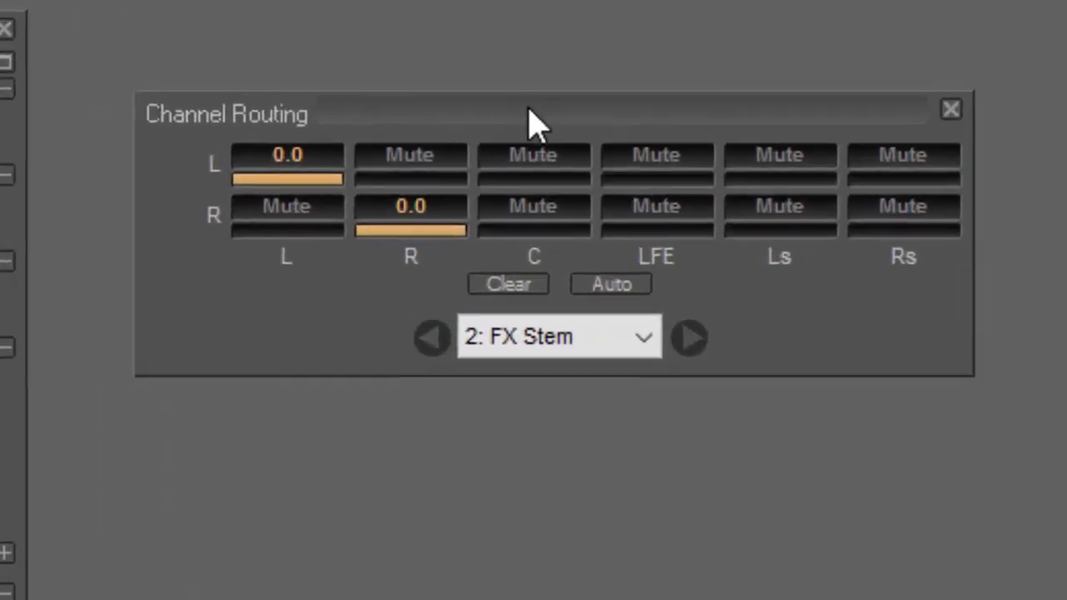
double_click(554, 160)
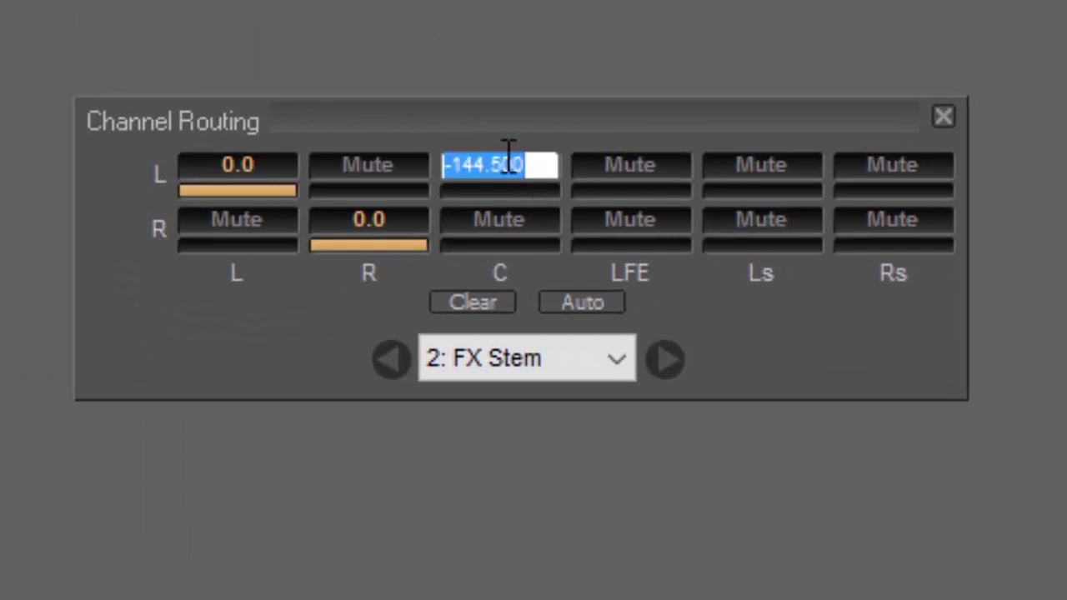
type("-3")
key("Return")
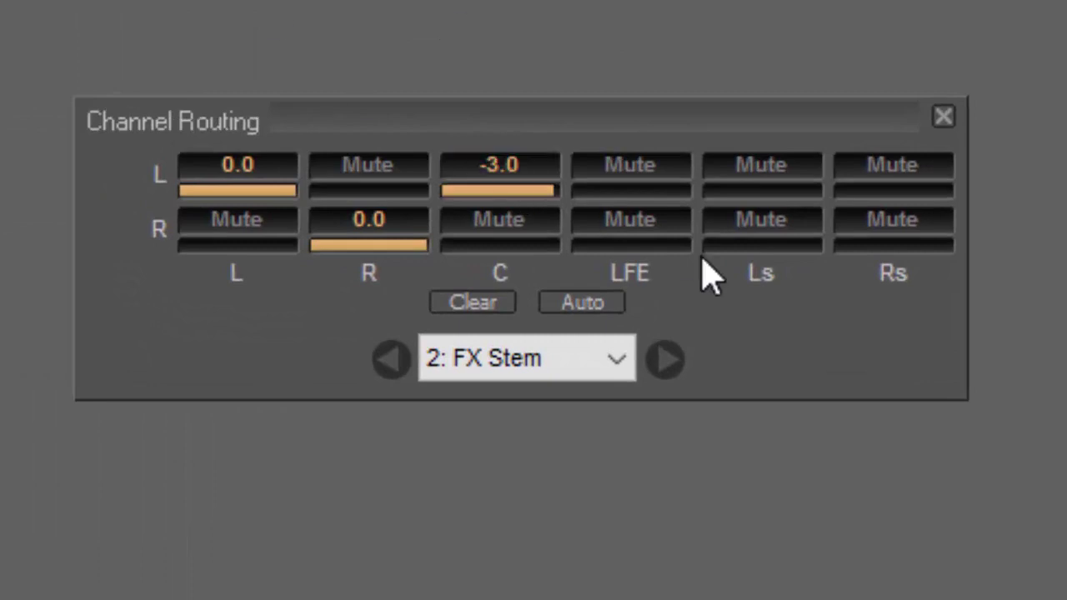
double_click(510, 221)
type("-3")
key("Return")
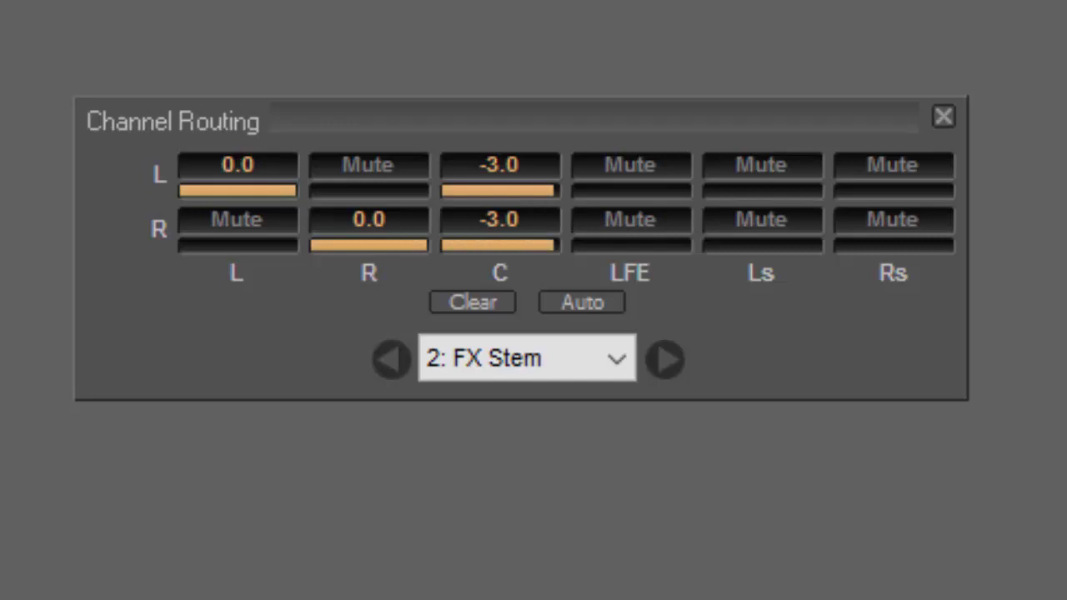
Step: Route the FX Stem's LFE to both the L and R outputs at -12.0 dB
double_click(642, 165)
type("-12")
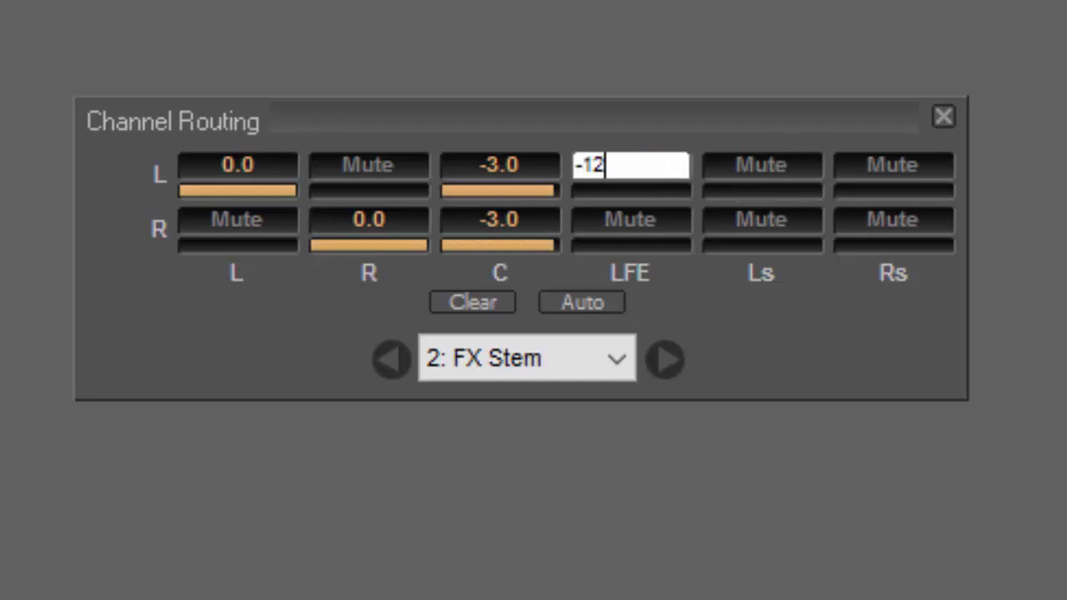
key("Return")
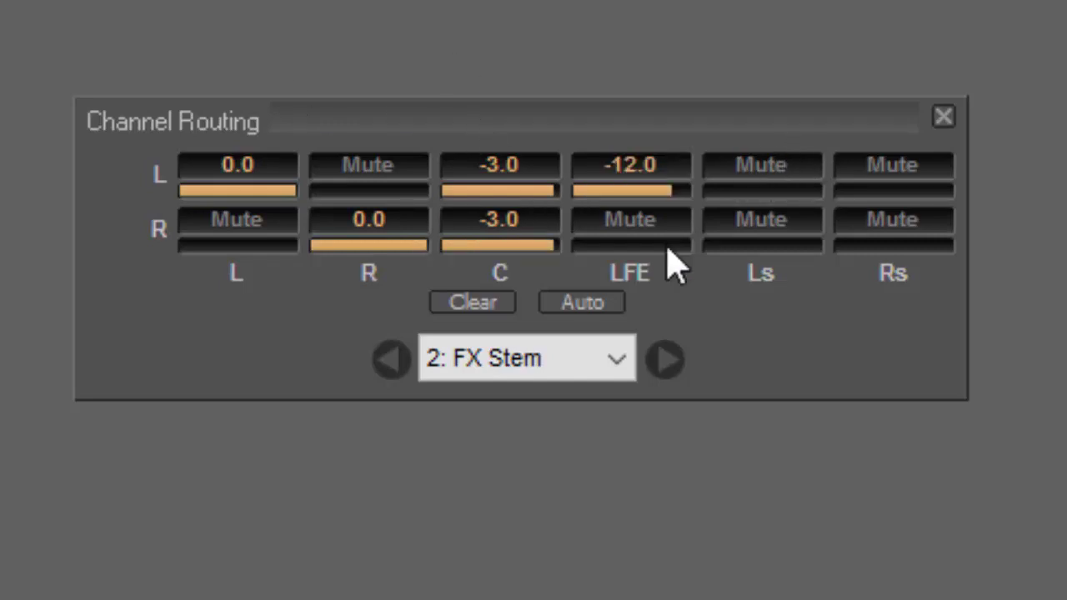
double_click(658, 222)
type("-12")
key("Return")
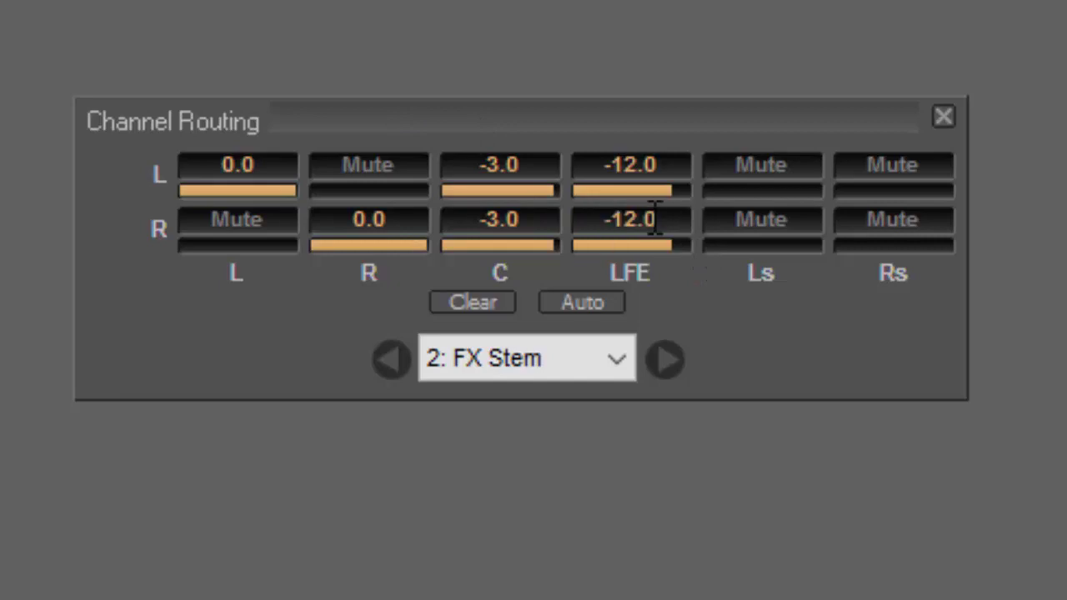
Step: Route Ls to L and Rs to R at -6.0 dB, and close the Channel Routing window
double_click(774, 164)
type("-6")
key("Return")
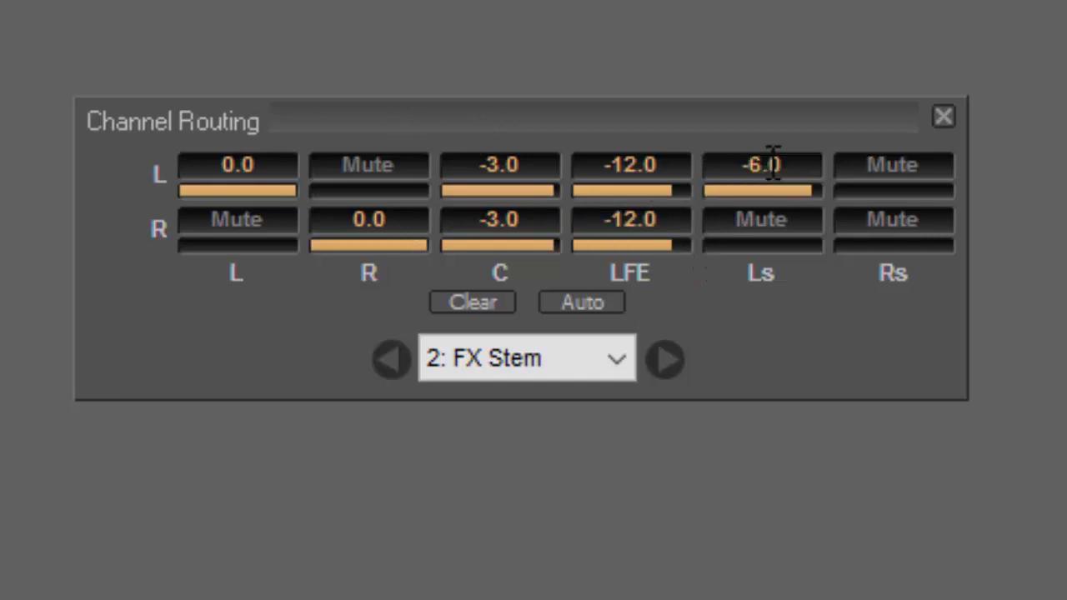
double_click(890, 220)
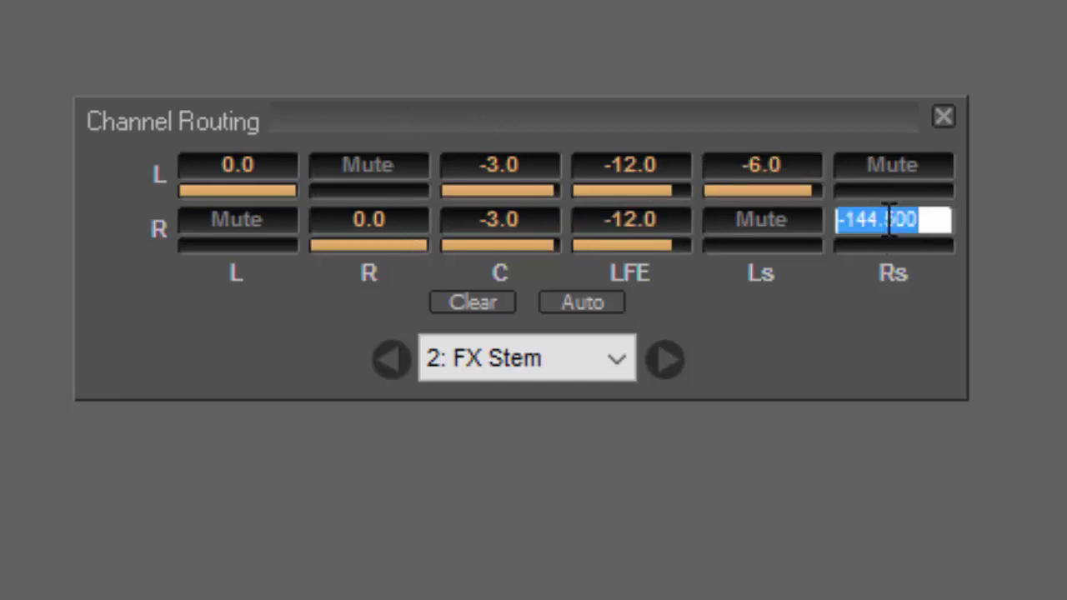
type("-6")
key("Return")
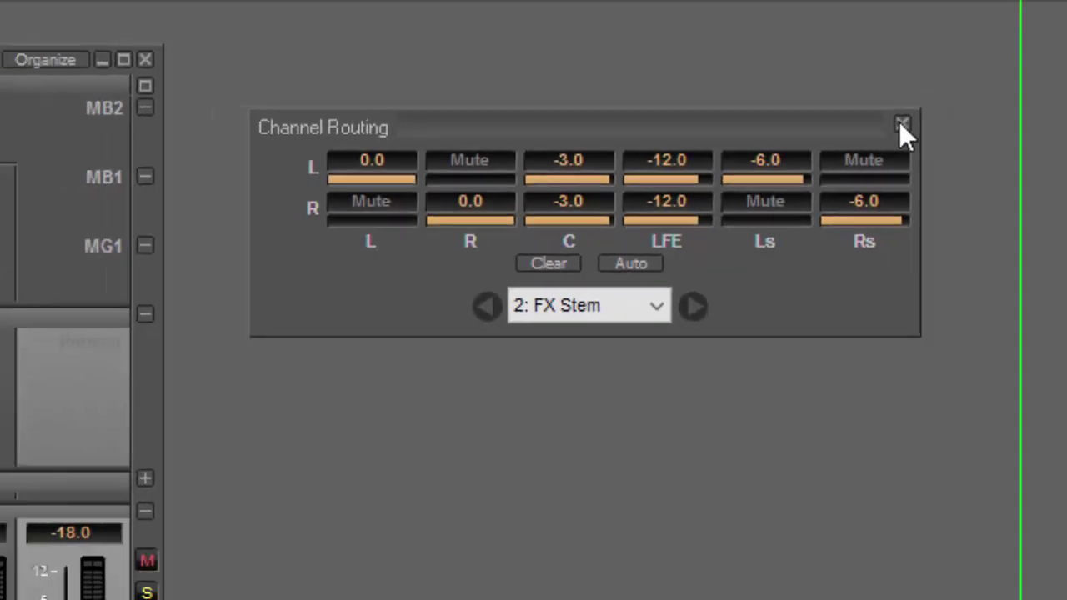
left_click(943, 118)
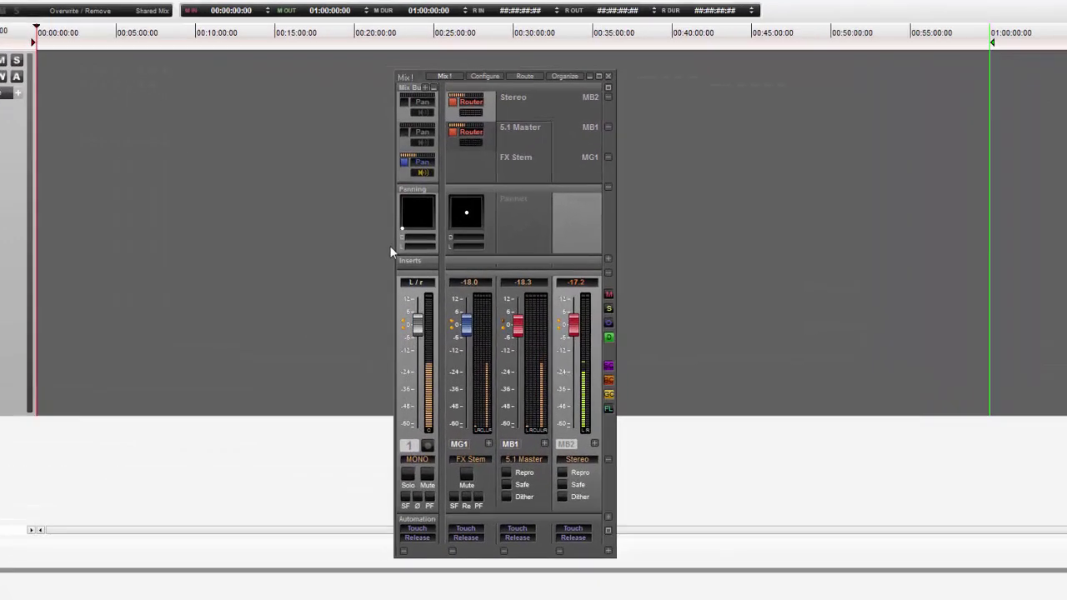
Step: Pan the MONO source to about 23R/14R and open the Bus Trim of its send to the FX Stem
left_click_drag(390, 246, 422, 210)
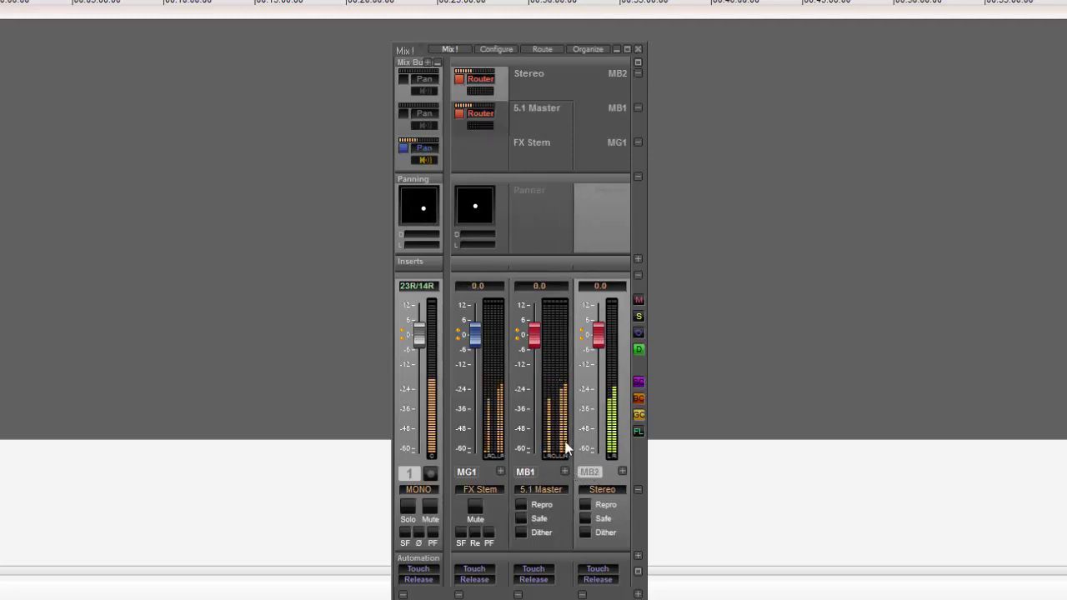
left_click(423, 161)
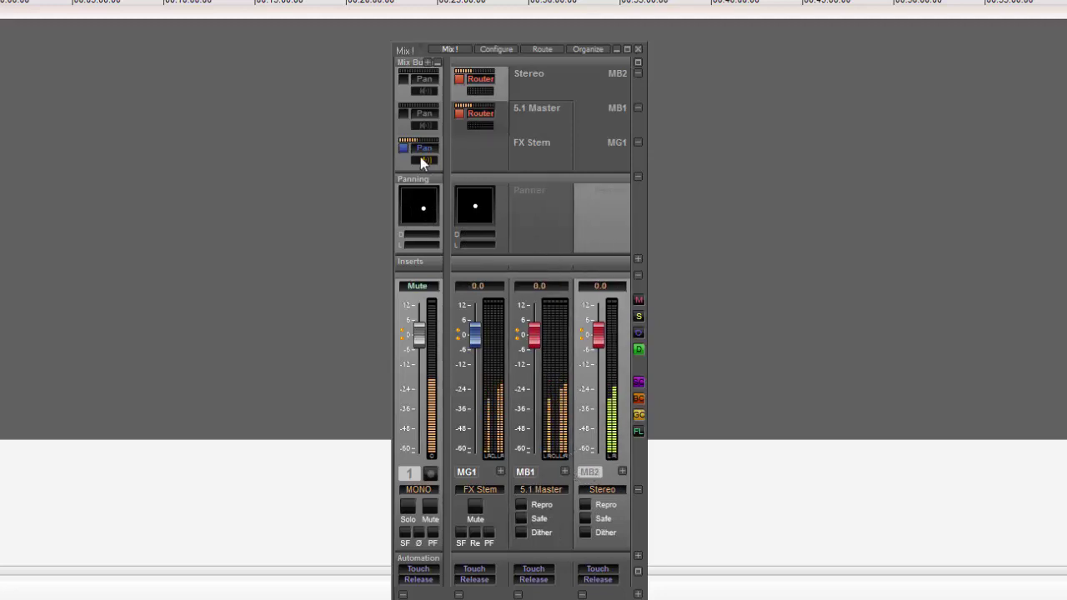